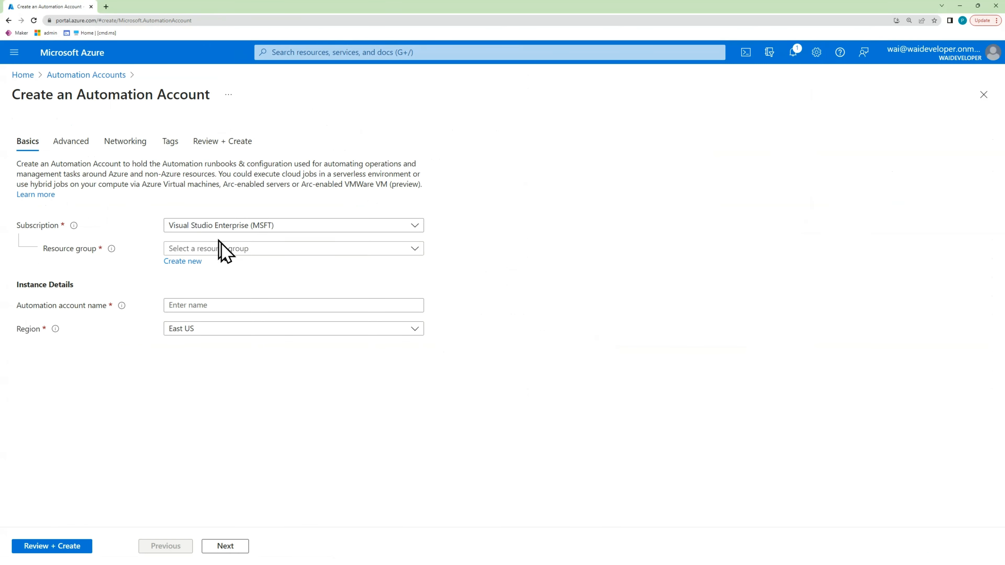
Create an Automation account named resourcedeleter in a new resource group named resourcedeleterRG.
left_click(184, 261)
type("resourcedeleterRG")
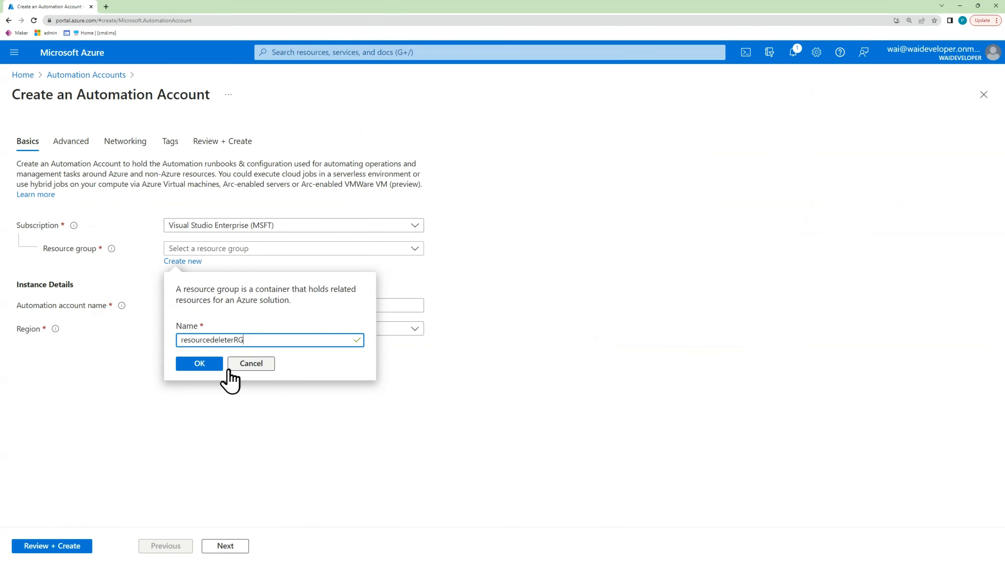
left_click(200, 364)
left_click(202, 305)
type("resourcedeleter")
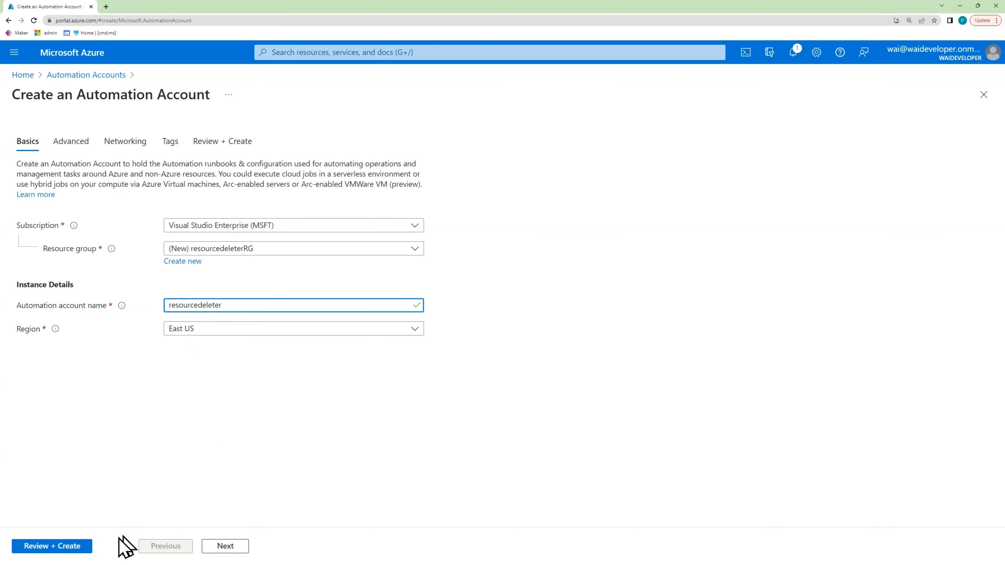
left_click(52, 546)
left_click(46, 549)
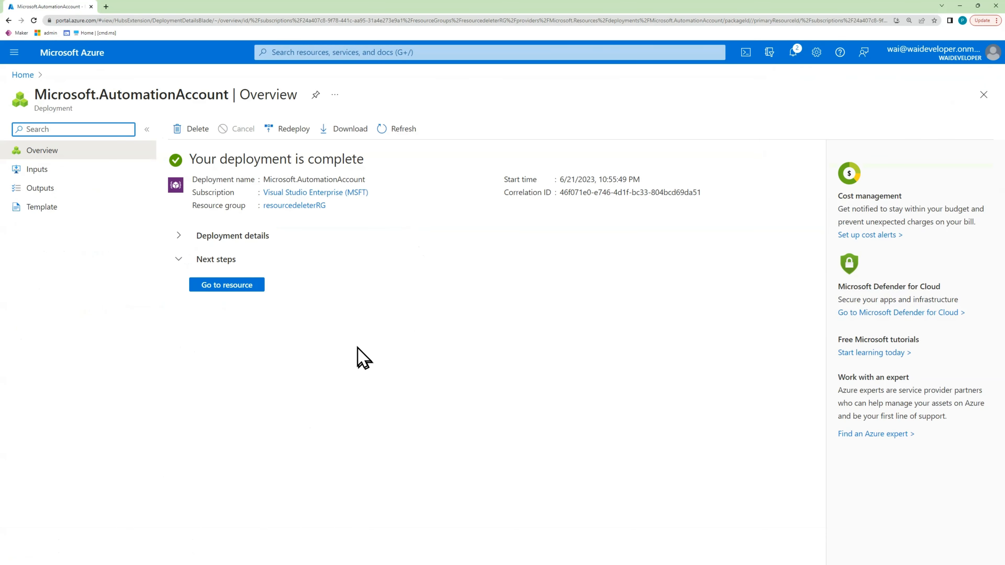
Open the Azure role assignments of the new resourcedeleter account's system-assigned managed identity.
left_click(227, 286)
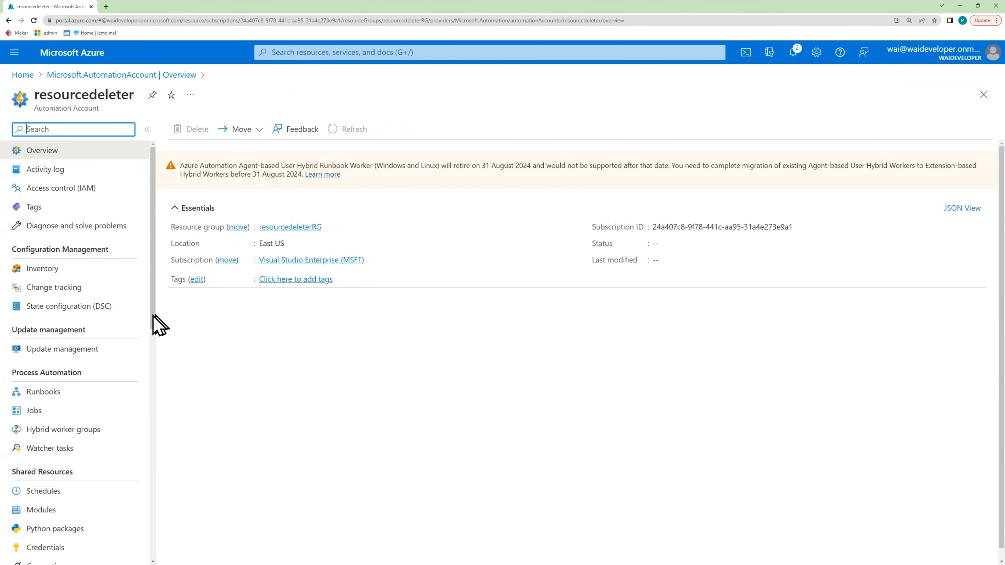
scroll(111, 333, "down", 2)
scroll(110, 333, "down", 6)
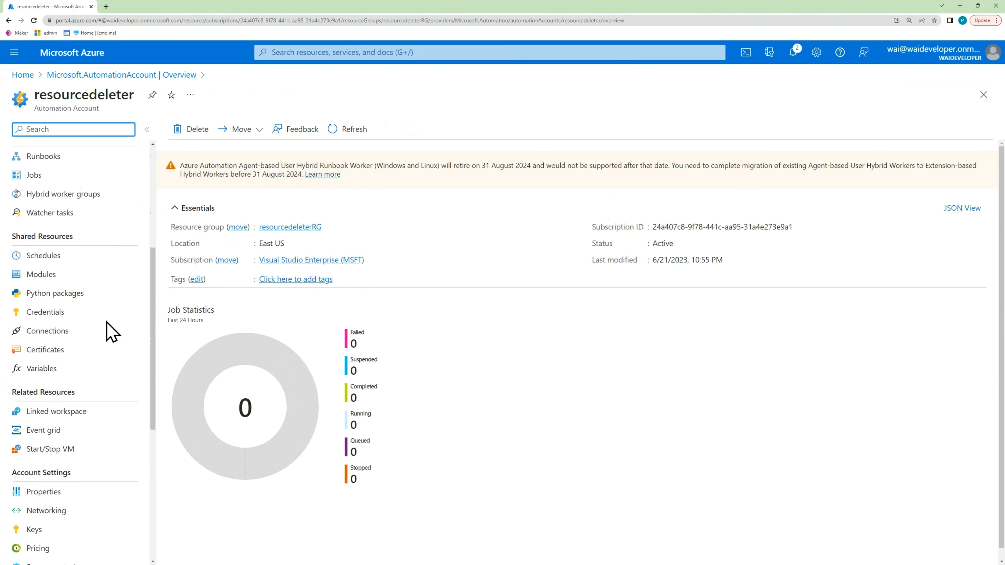
scroll(79, 436, "down", 4)
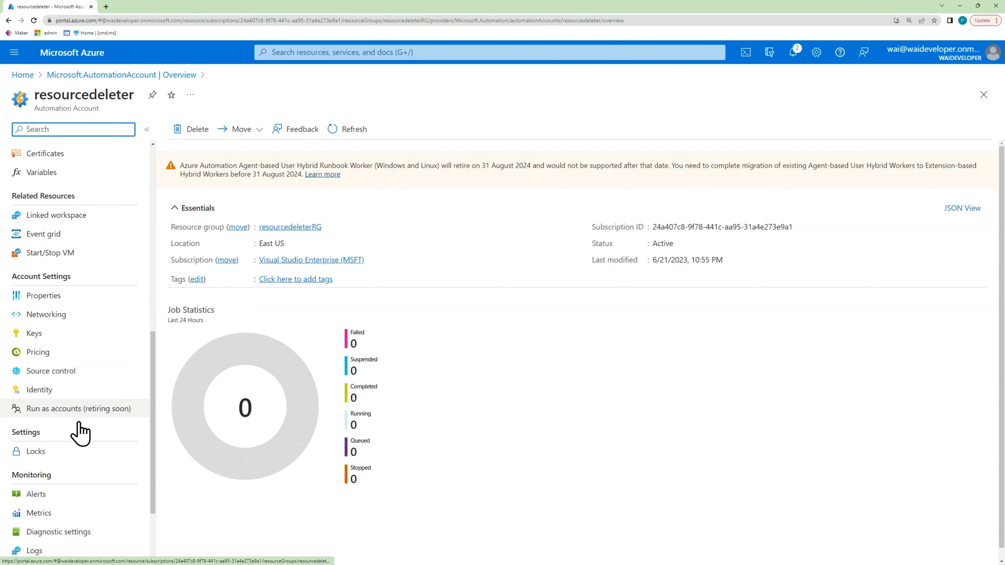
left_click(63, 396)
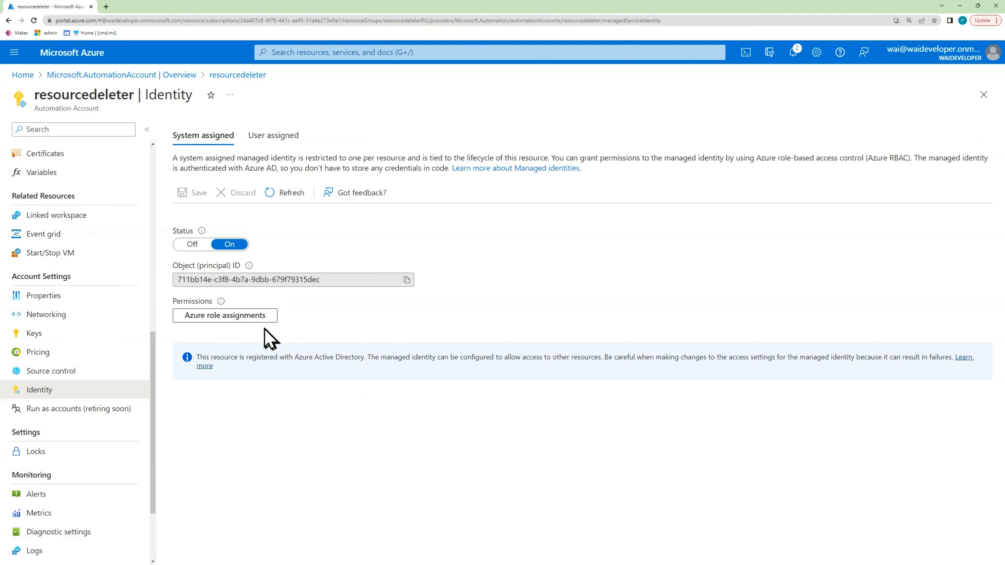
left_click(255, 329)
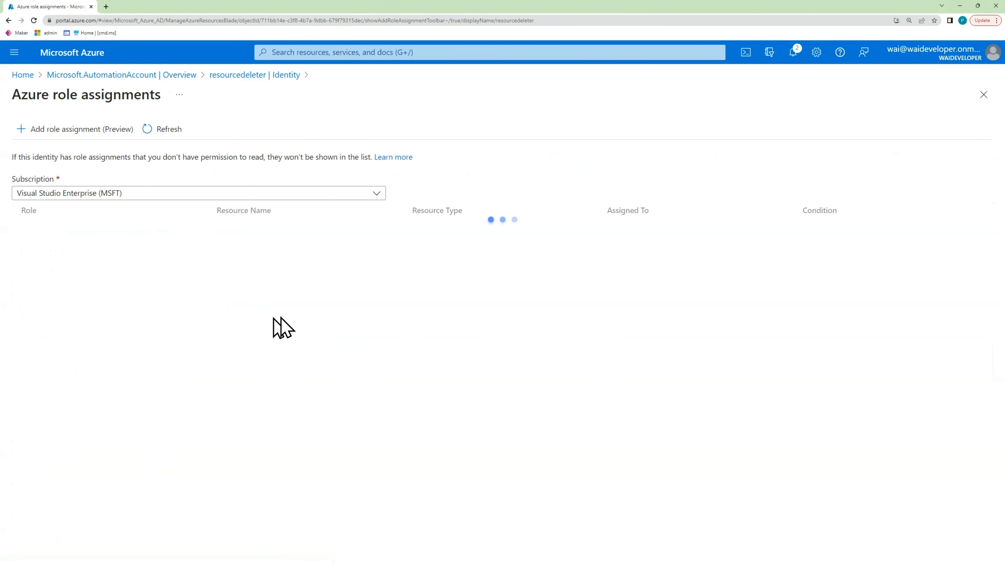
Assign the Contributor role to the identity at Subscription scope on Visual Studio Enterprise (MSFT).
left_click(85, 131)
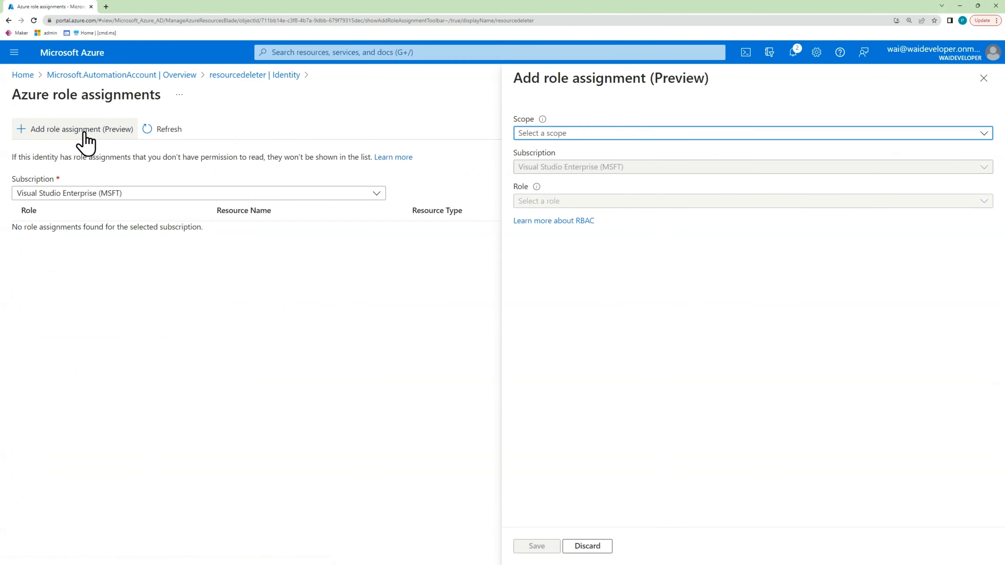
left_click(559, 134)
left_click(660, 175)
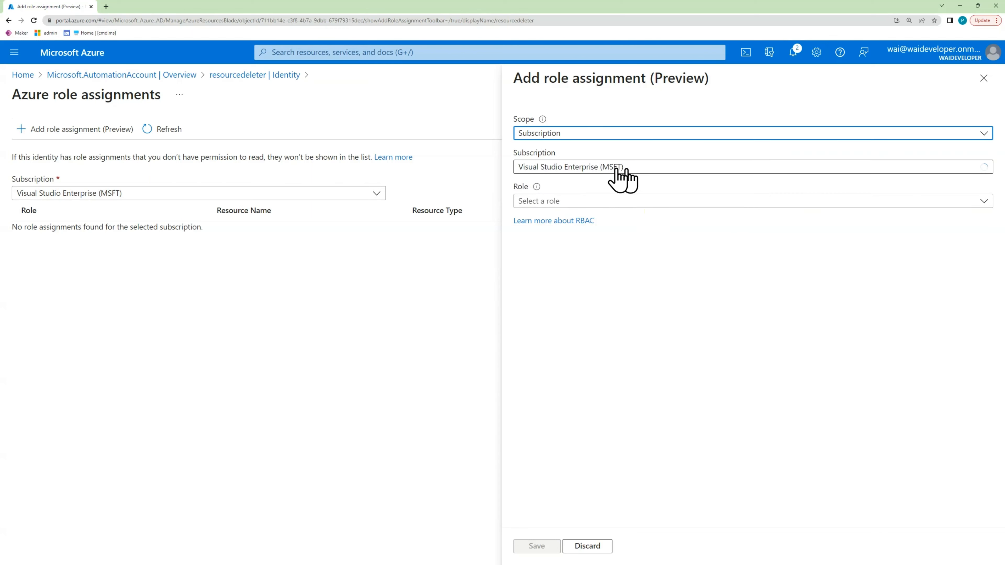
left_click(562, 202)
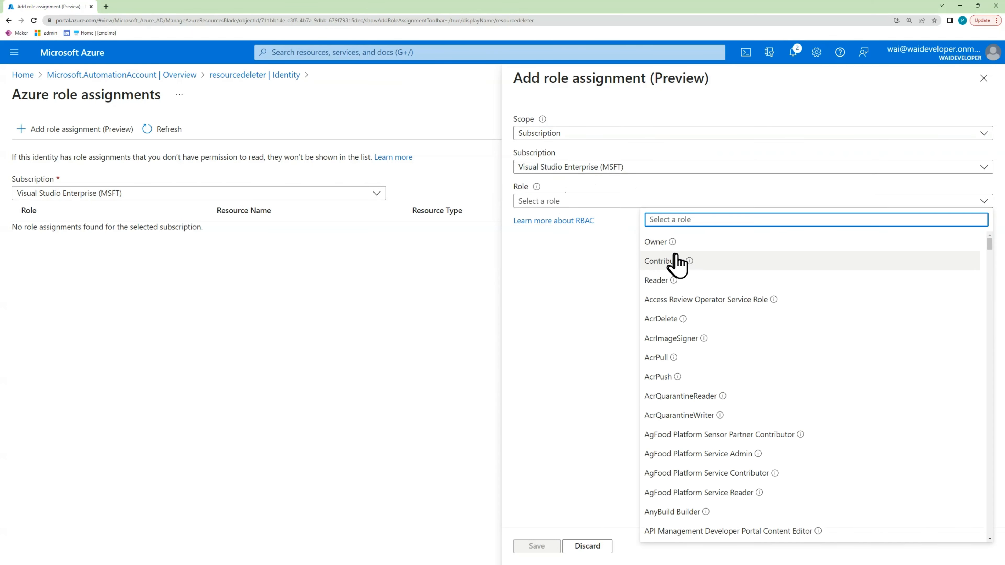
left_click(675, 261)
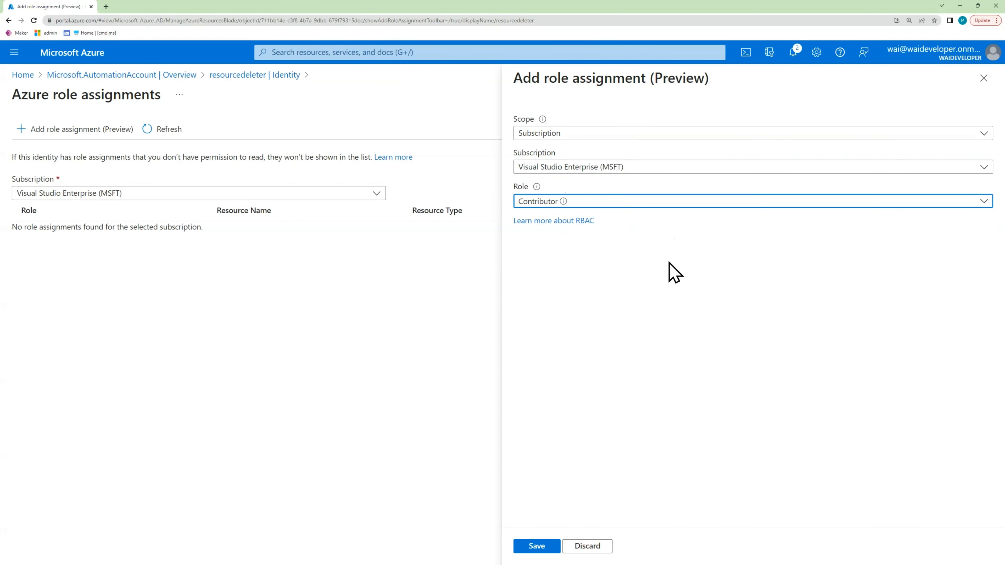
left_click(534, 547)
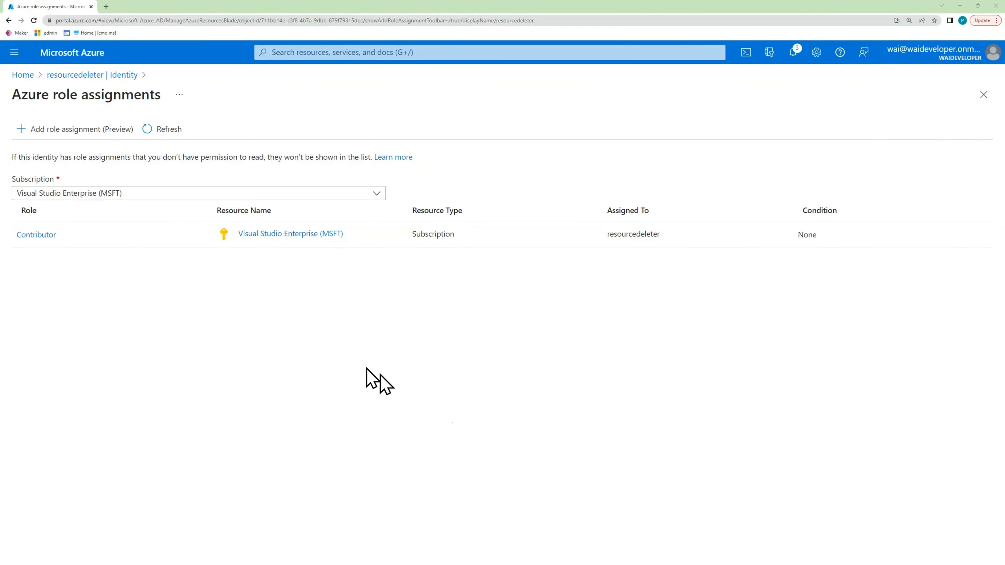
Start a new runbook in the resourcedeleter Automation account and name it ResourceDeletion.
key("alt+Left")
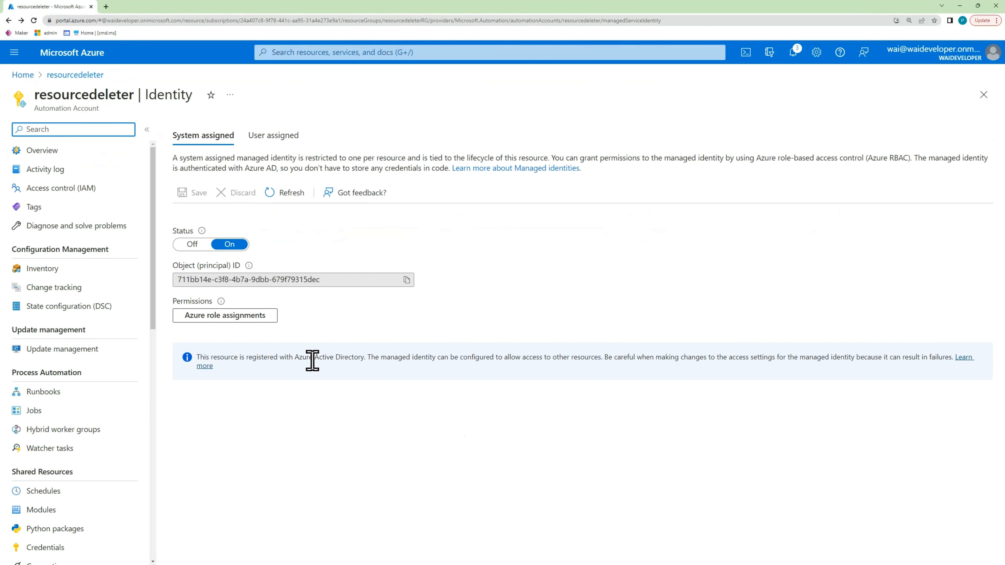
left_click(92, 394)
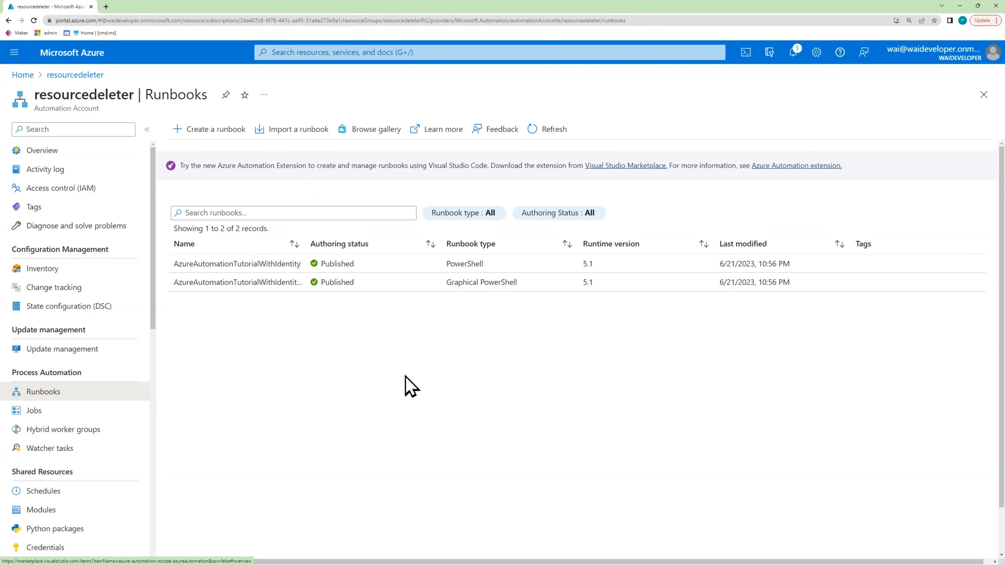
left_click(225, 130)
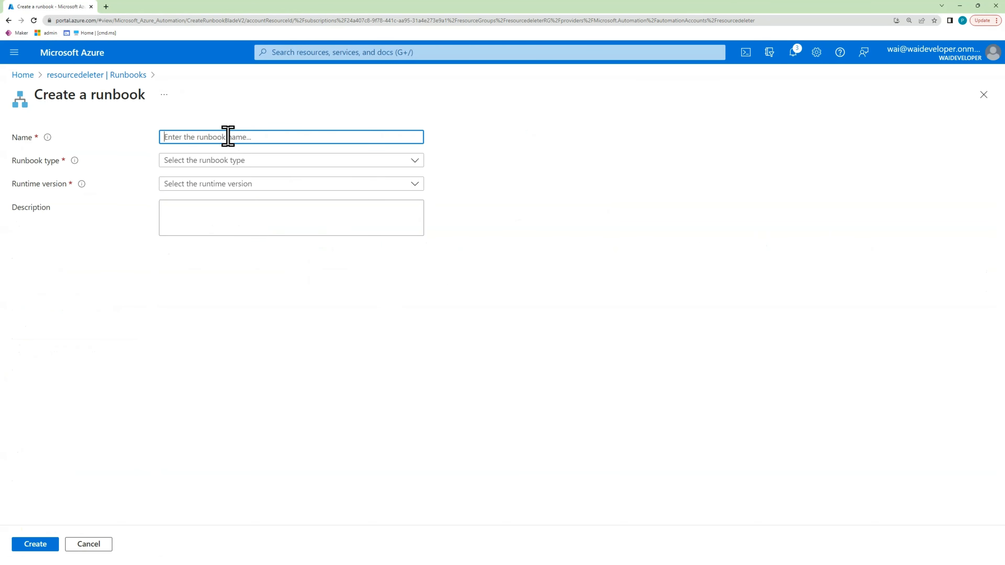
type("Resource deletion")
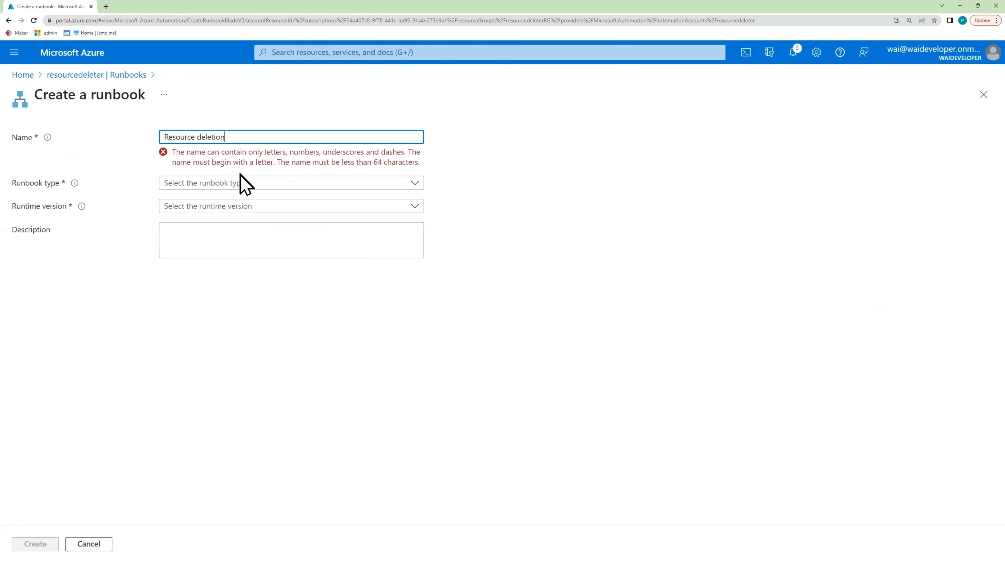
left_click(198, 137)
key("BackSpace")
key("BackSpace")
type("D")
Set the runbook type to PowerShell with runtime version 5.1 and create the runbook.
left_click(242, 160)
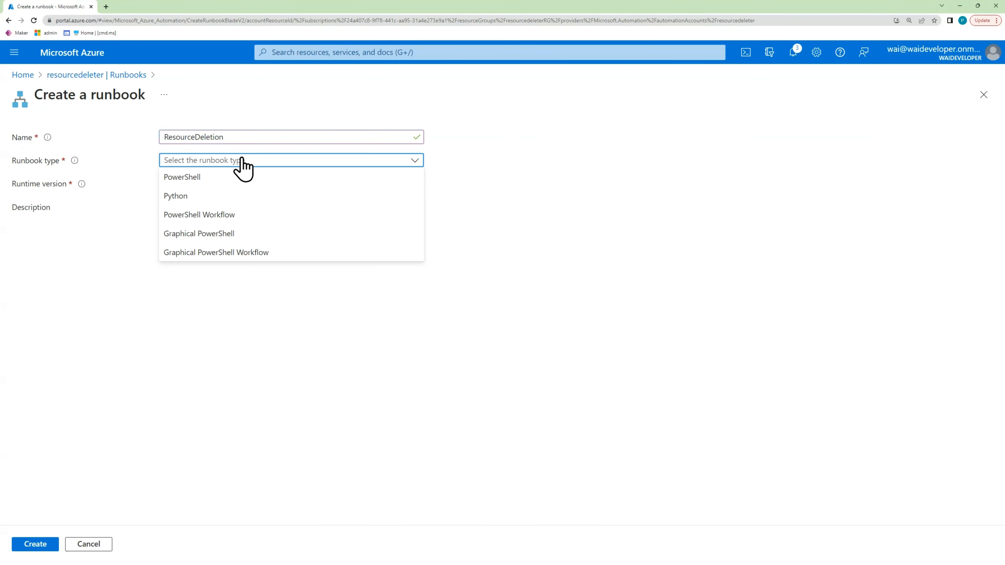
left_click(228, 177)
left_click(227, 185)
left_click(210, 238)
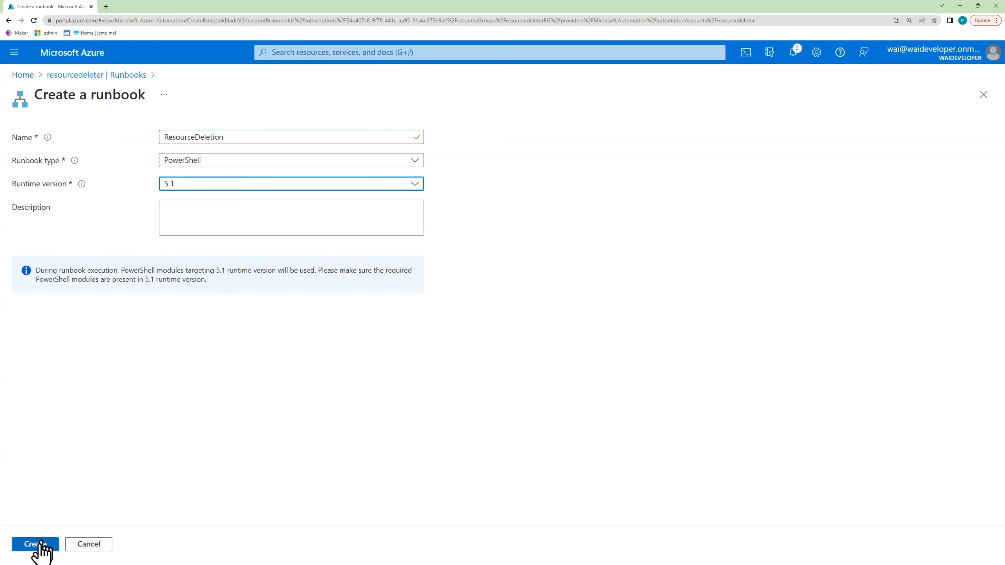
left_click(37, 546)
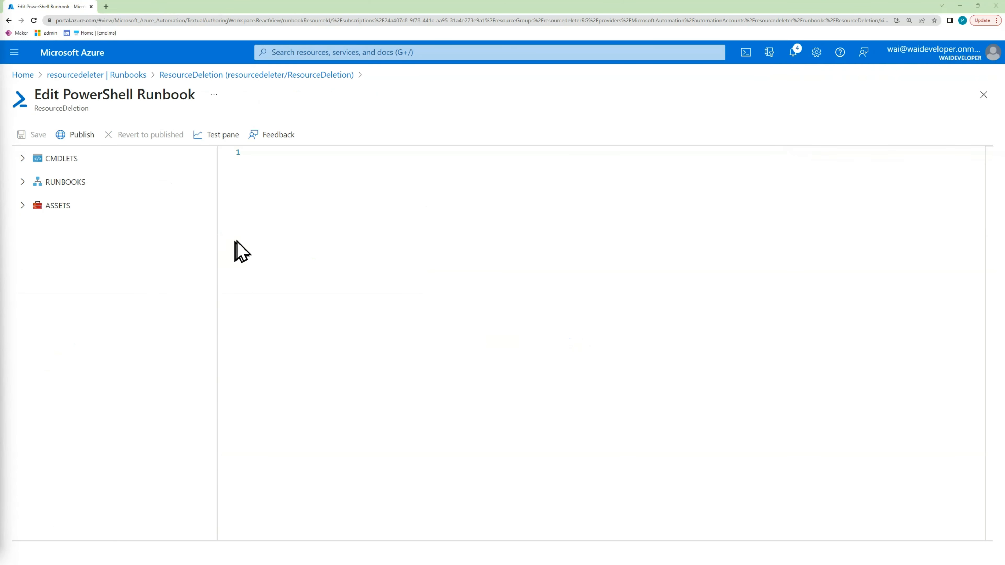
Paste the script that connects with -Identity and force-removes resource groups matching todelete* into the runbook, and save it.
left_click(312, 185)
key("ctrl+v")
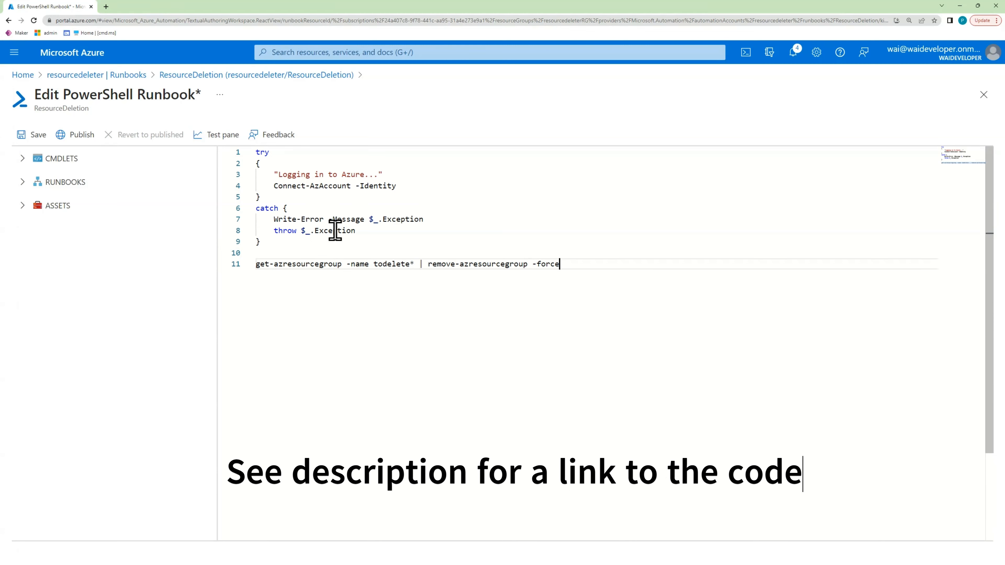
left_click_drag(417, 184, 255, 173)
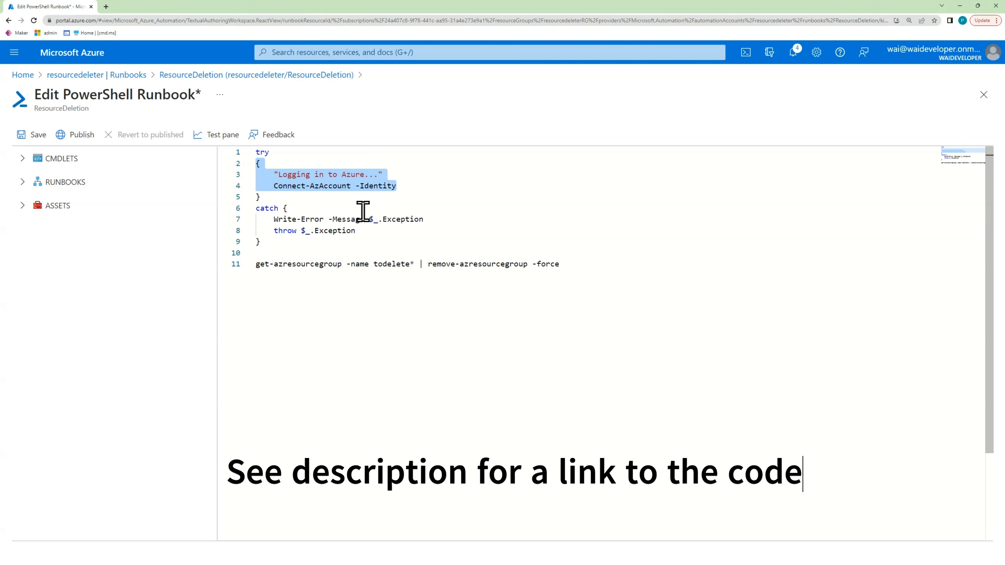
left_click(355, 273)
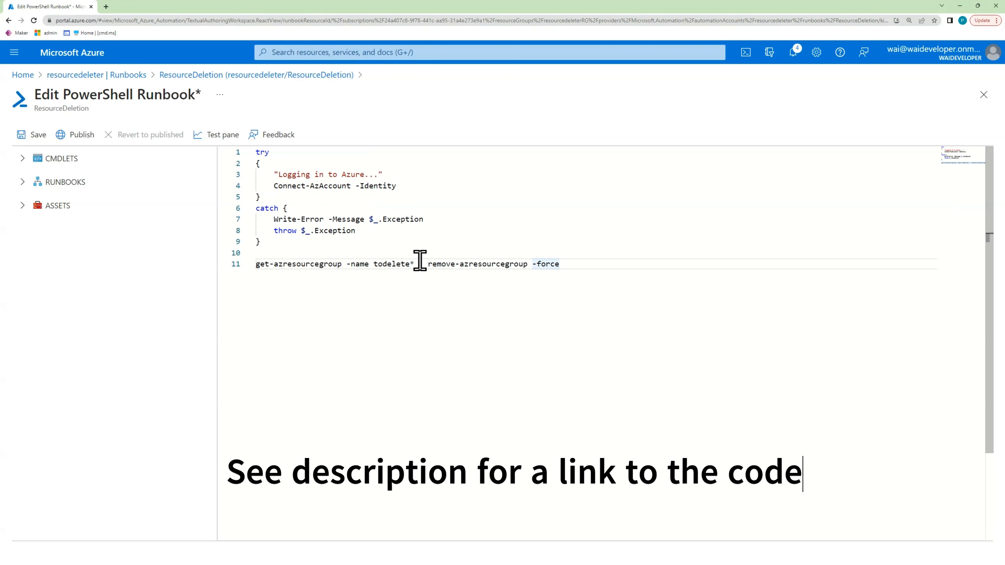
left_click_drag(415, 264, 256, 264)
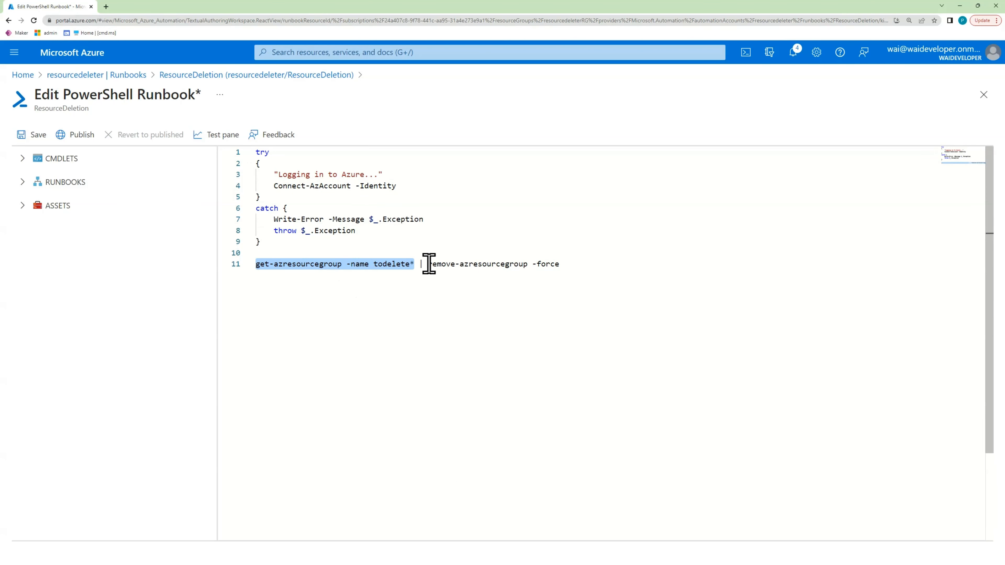
left_click_drag(429, 264, 577, 264)
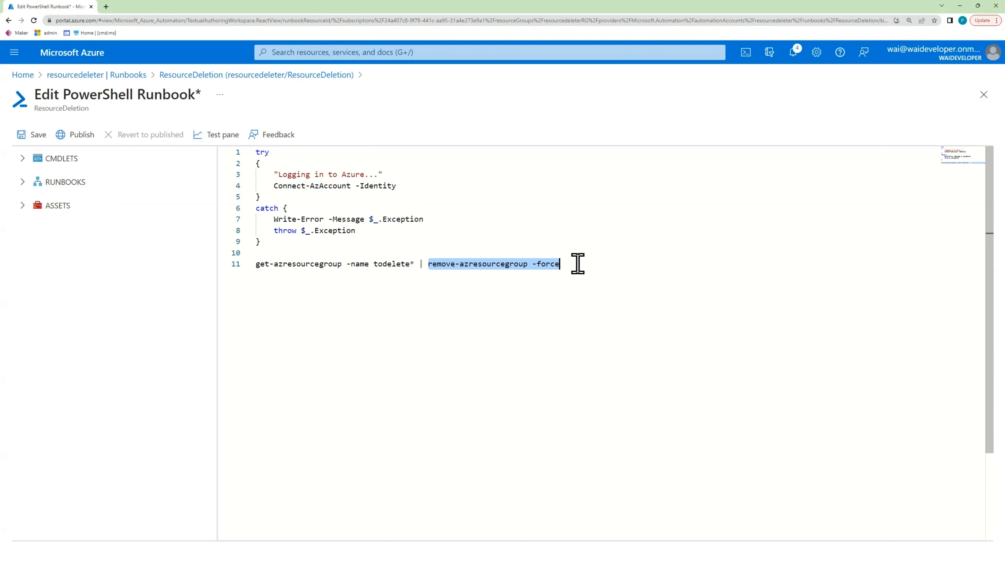
left_click(538, 264)
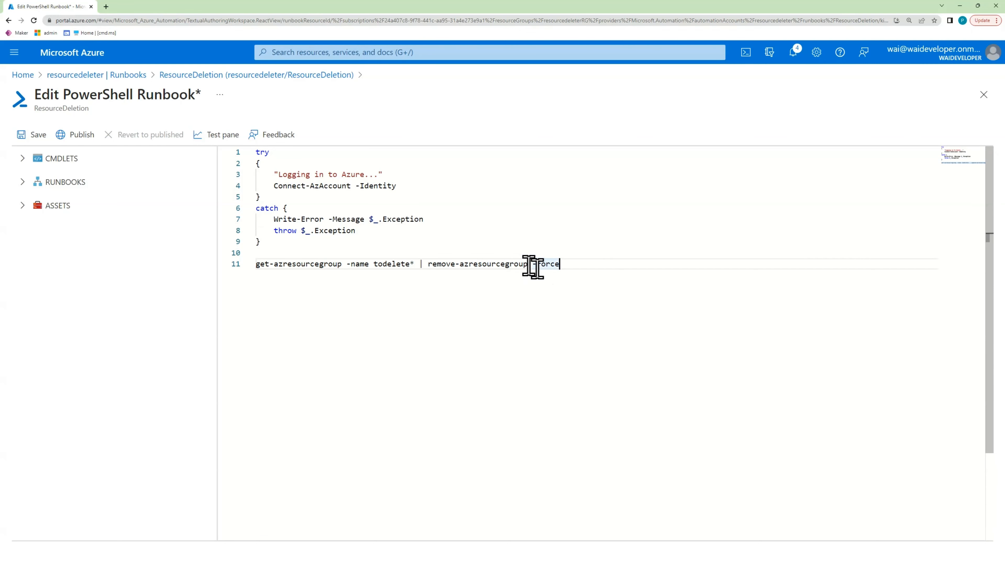
left_click(36, 135)
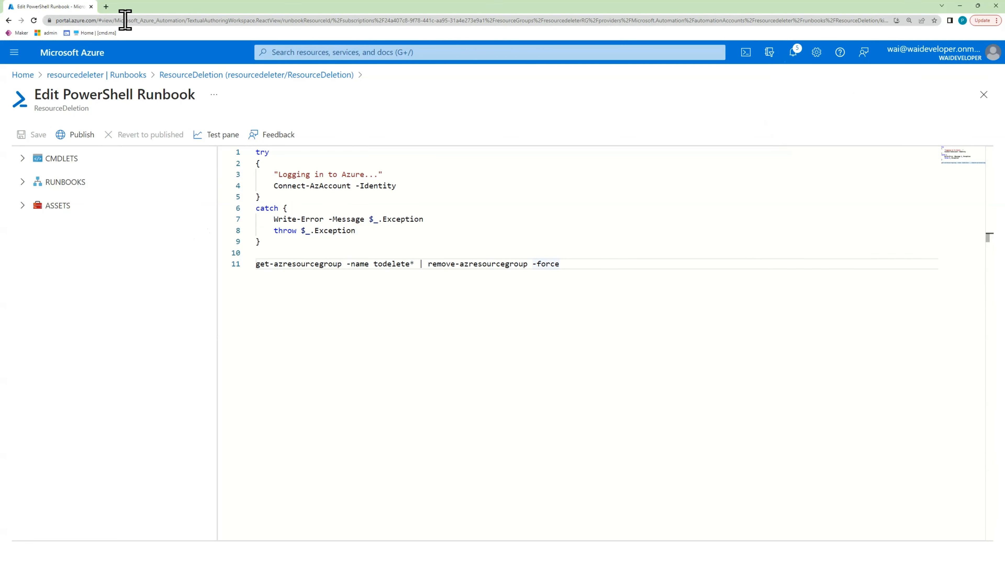
Open the Azure portal in a new browser tab and view the list of resource groups.
left_click(107, 8)
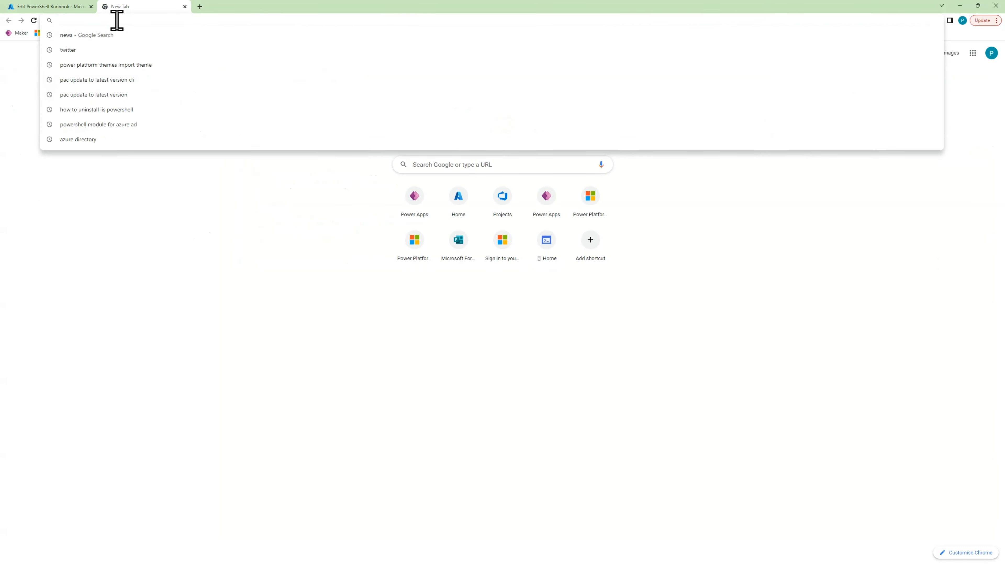
type("portal")
key("Return")
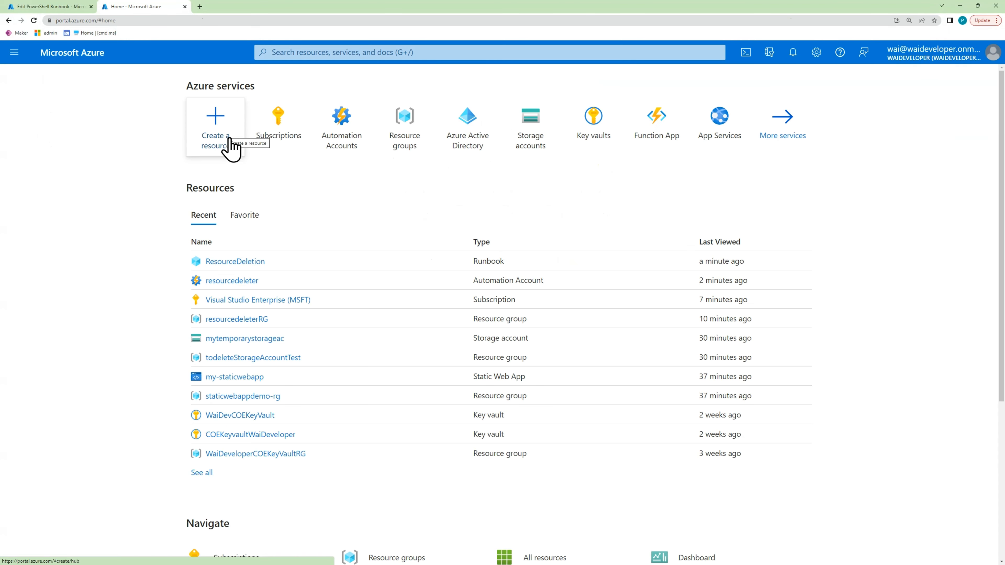
left_click(400, 143)
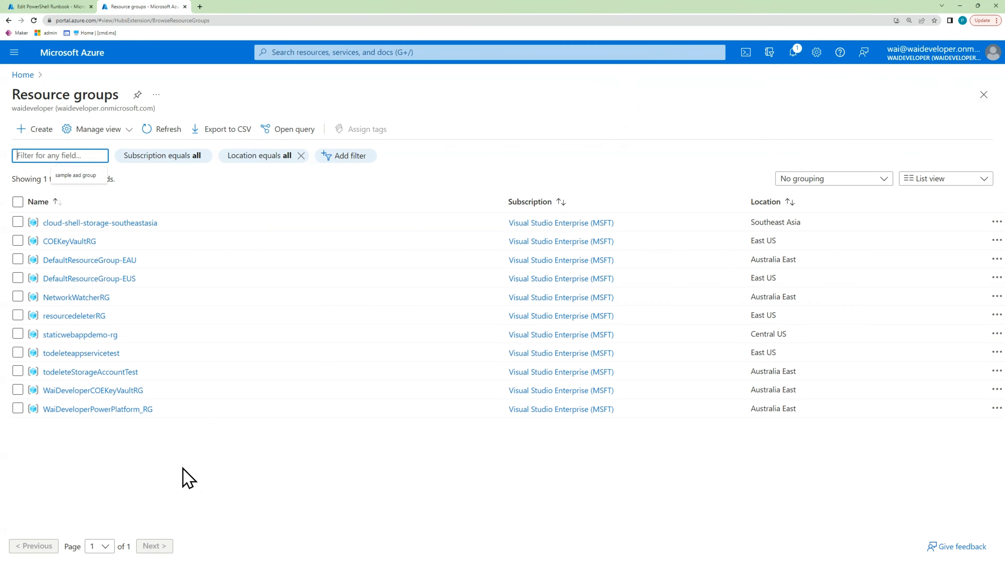
Run a test of the ResourceDeletion runbook, and refresh the resource groups list to check its effect.
left_click(61, 8)
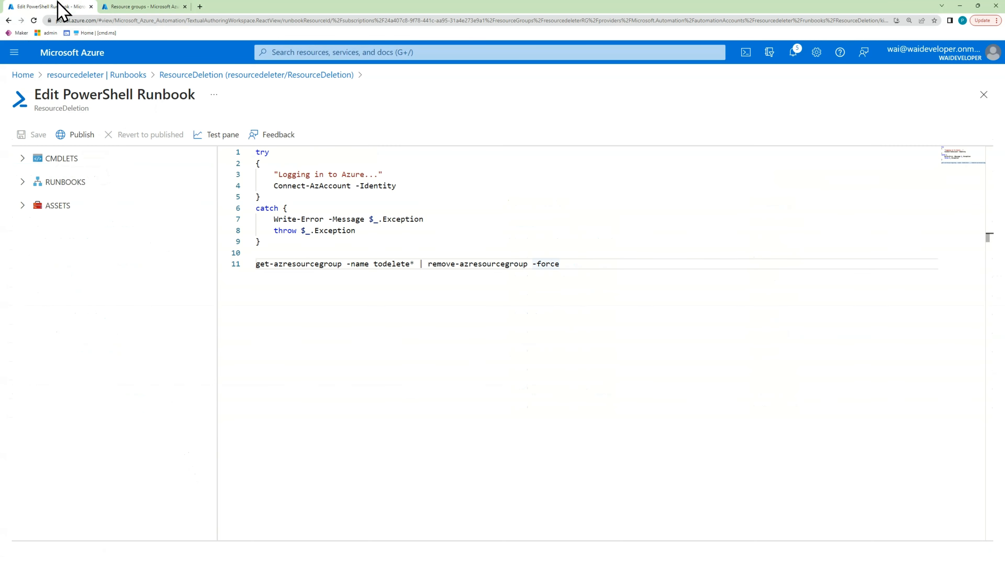
left_click(215, 136)
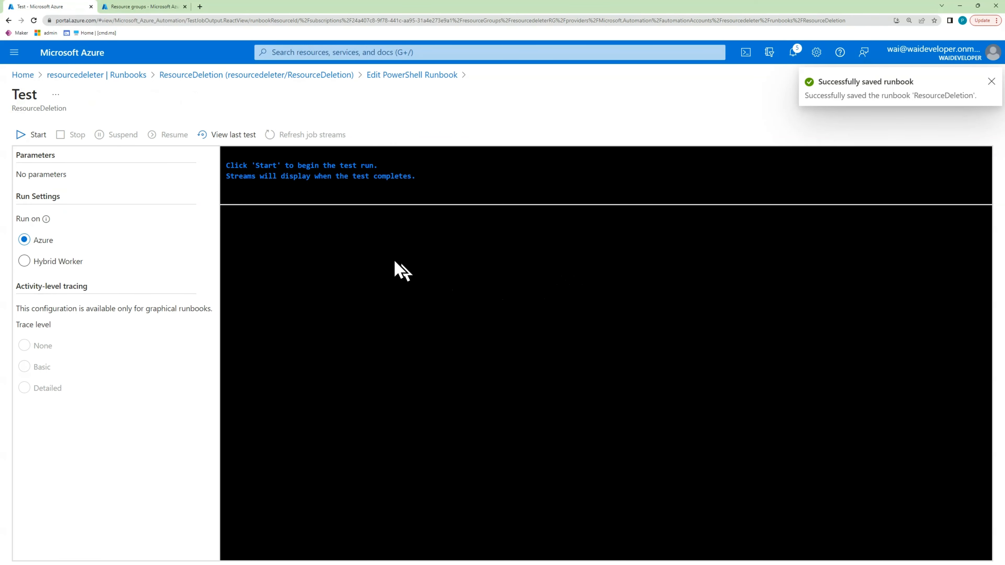
left_click(38, 135)
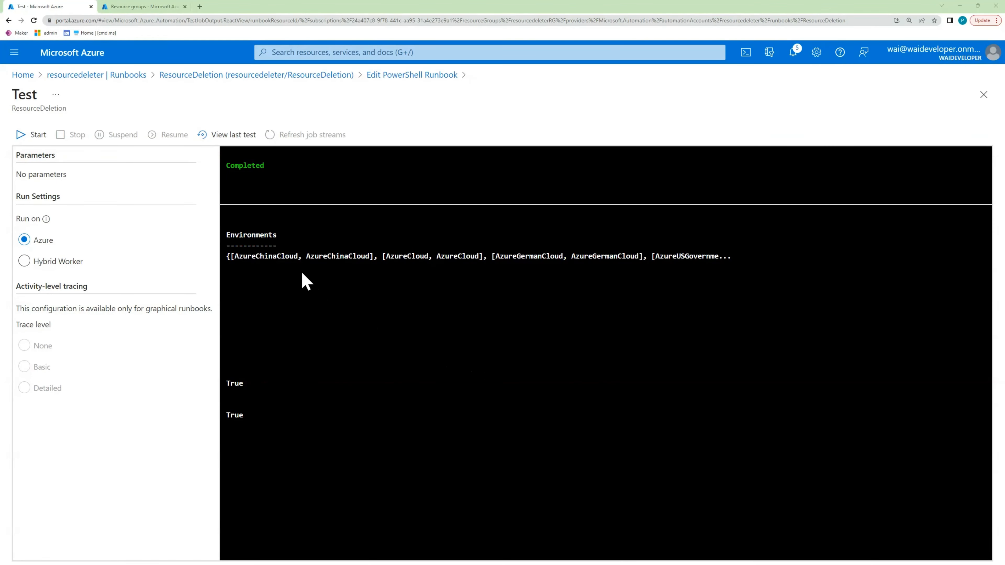
left_click(150, 7)
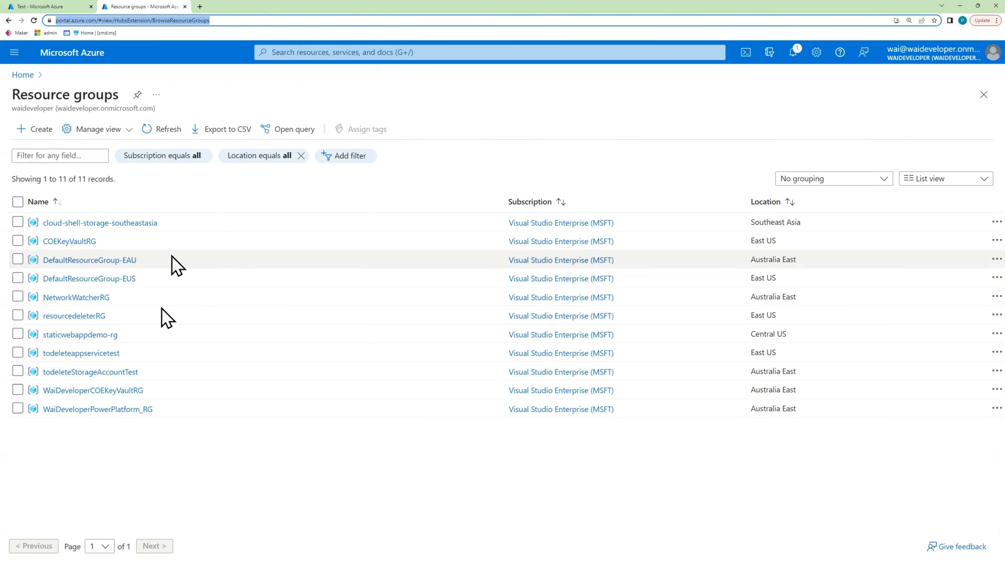
left_click(172, 131)
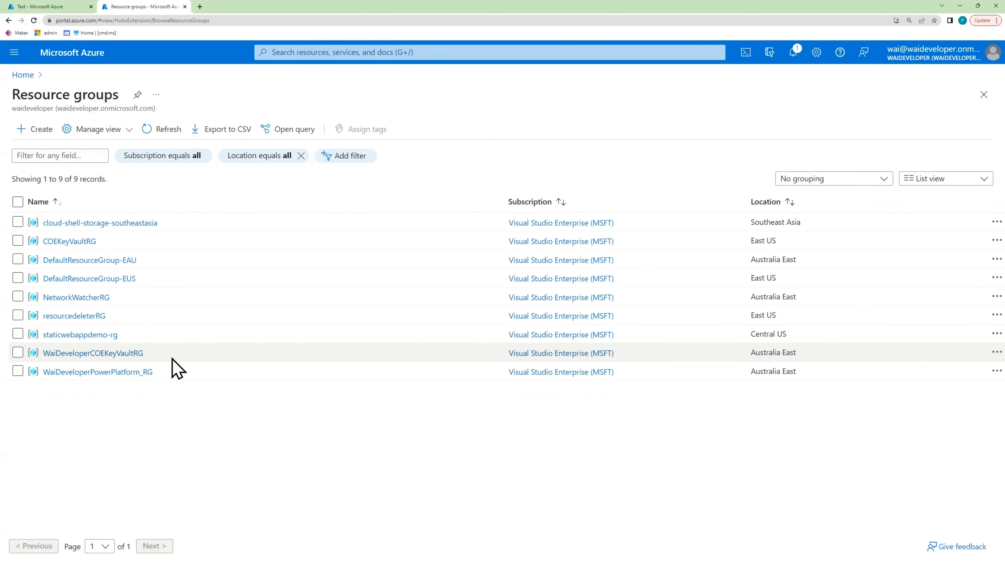
Return to the ResourceDeletion runbook's editor from the test page and publish the runbook.
left_click(64, 4)
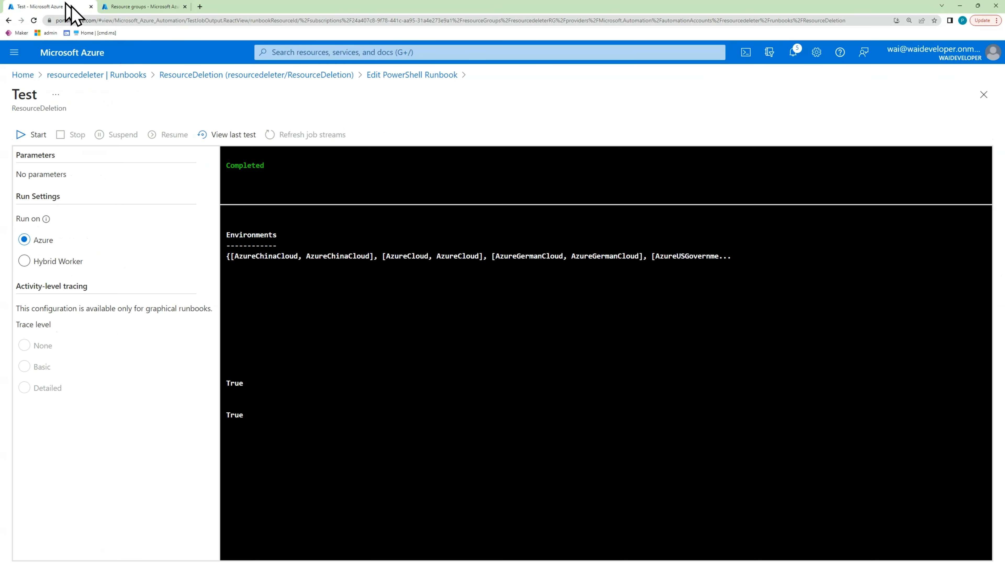
left_click(402, 75)
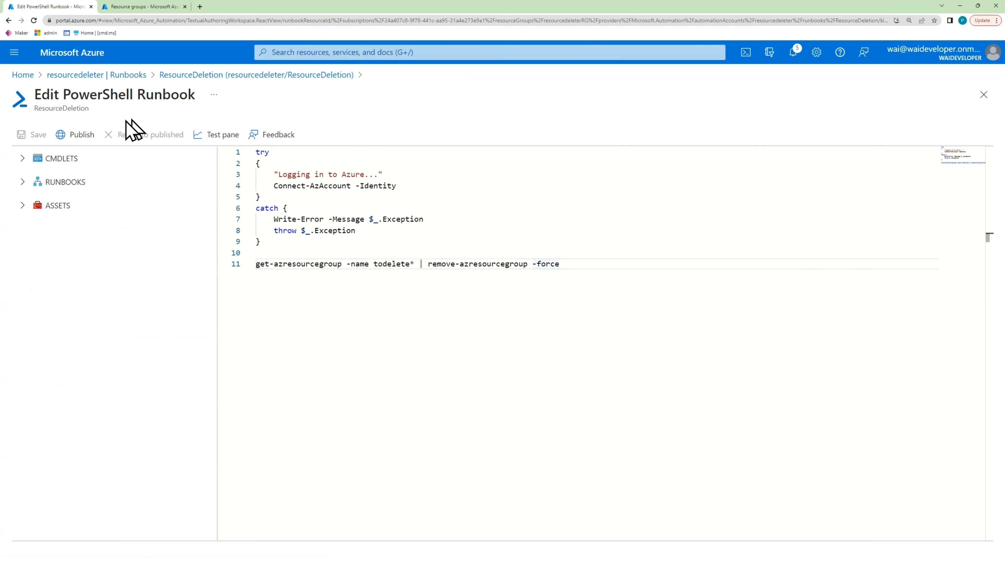
left_click(81, 135)
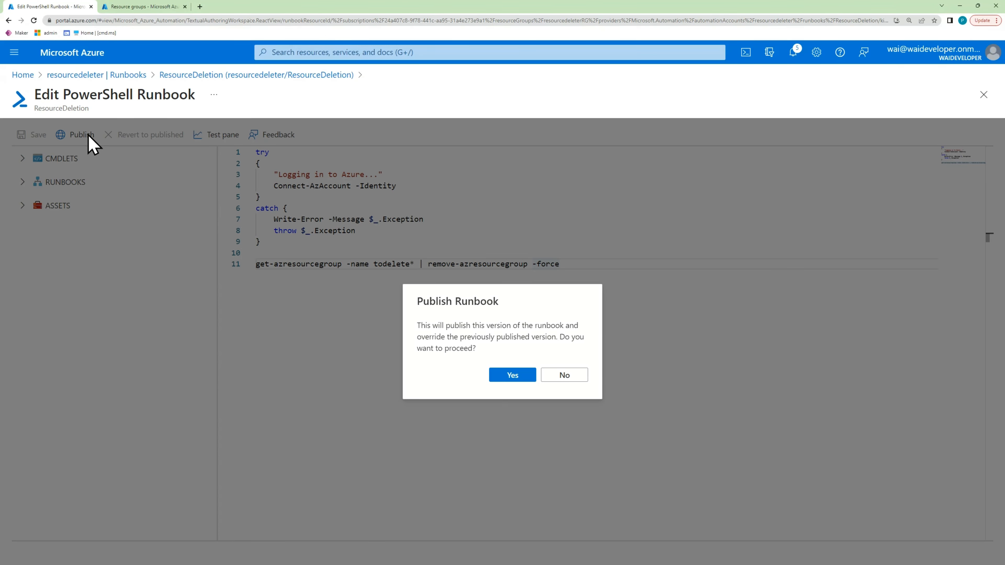
left_click(512, 375)
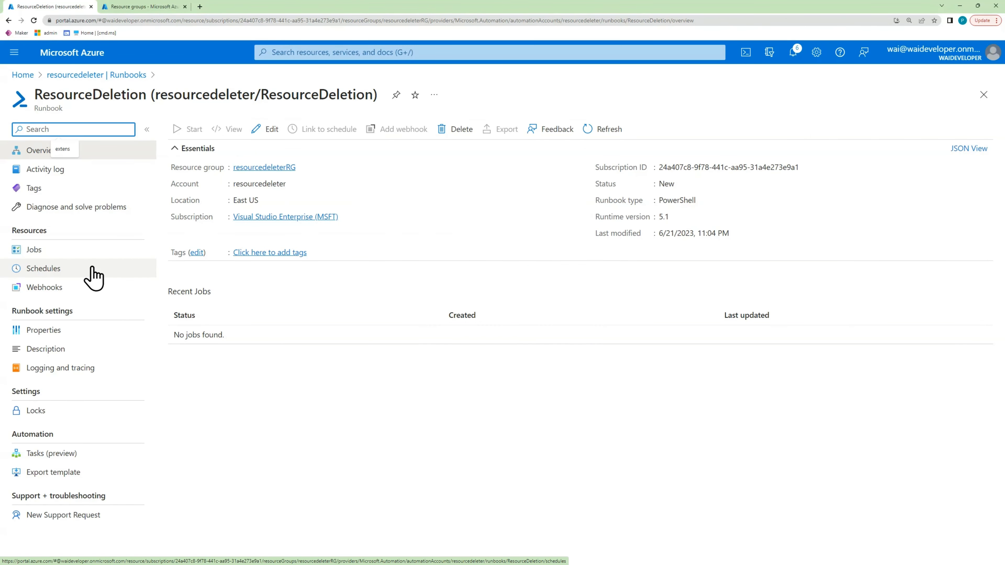
Create a one-time schedule named Run daily for the ResourceDeletion runbook, starting 22/06/2023 at 3:00 AM.
left_click(92, 269)
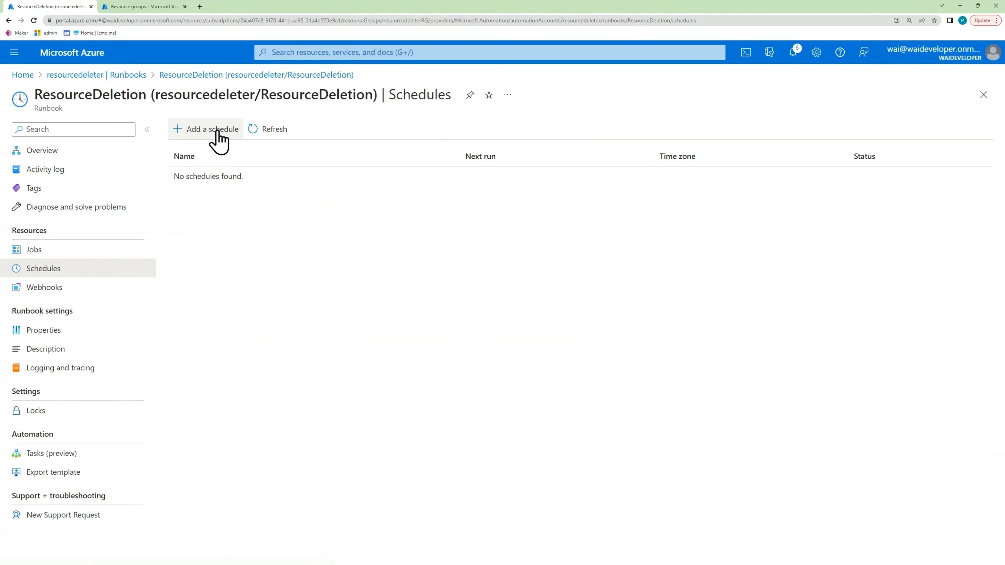
left_click(217, 131)
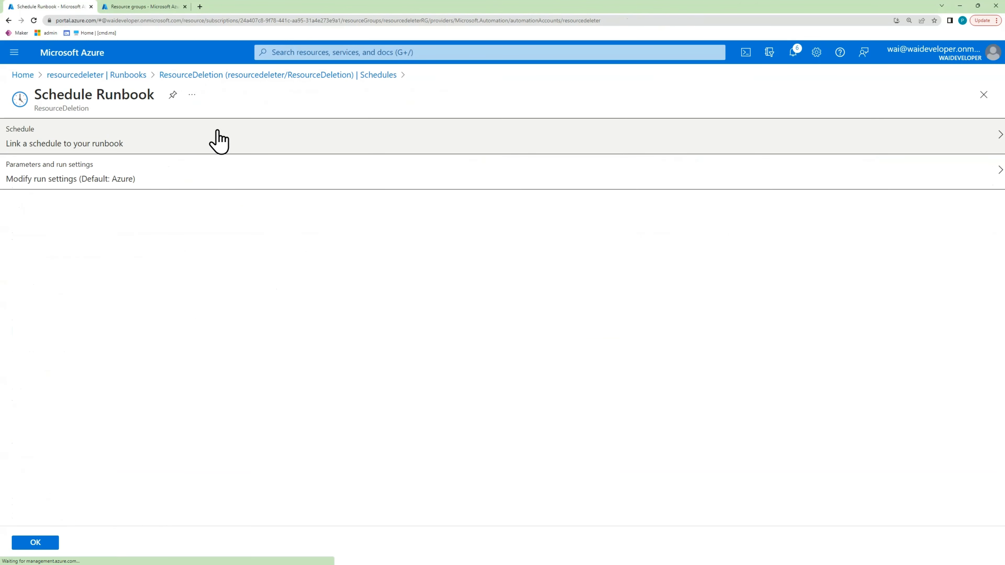
left_click(162, 142)
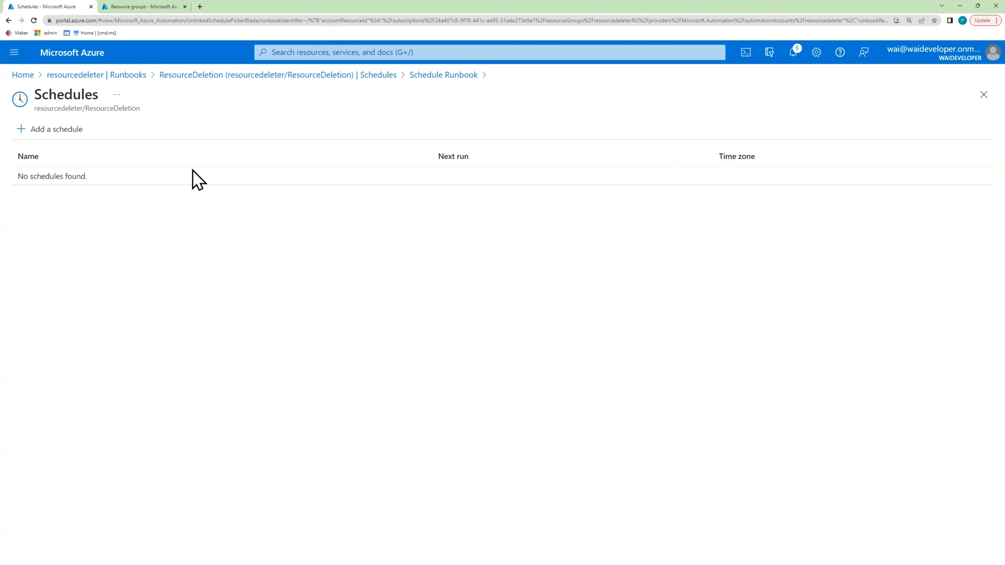
left_click(56, 131)
type("Run daily")
left_click(934, 222)
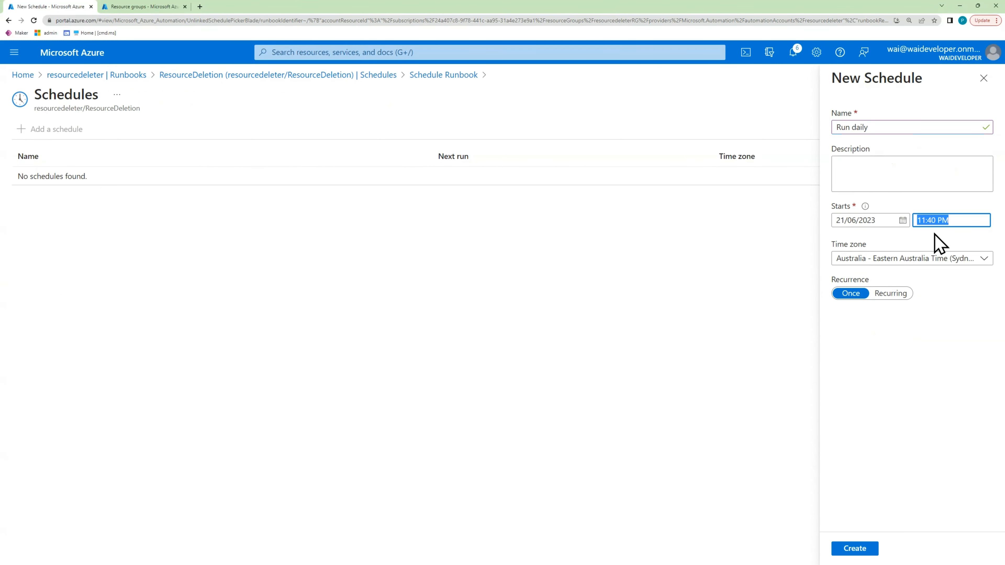
type("3am")
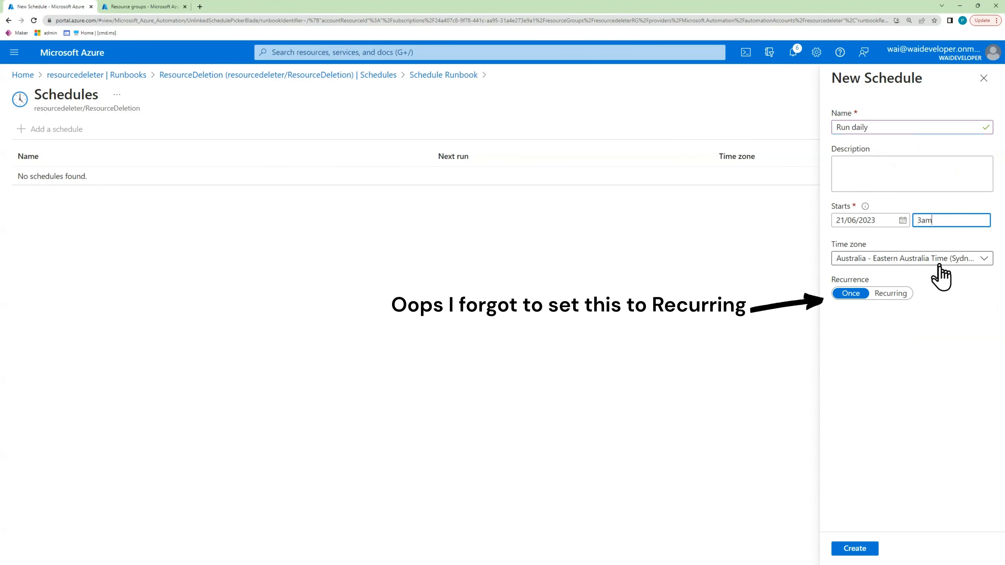
left_click(904, 411)
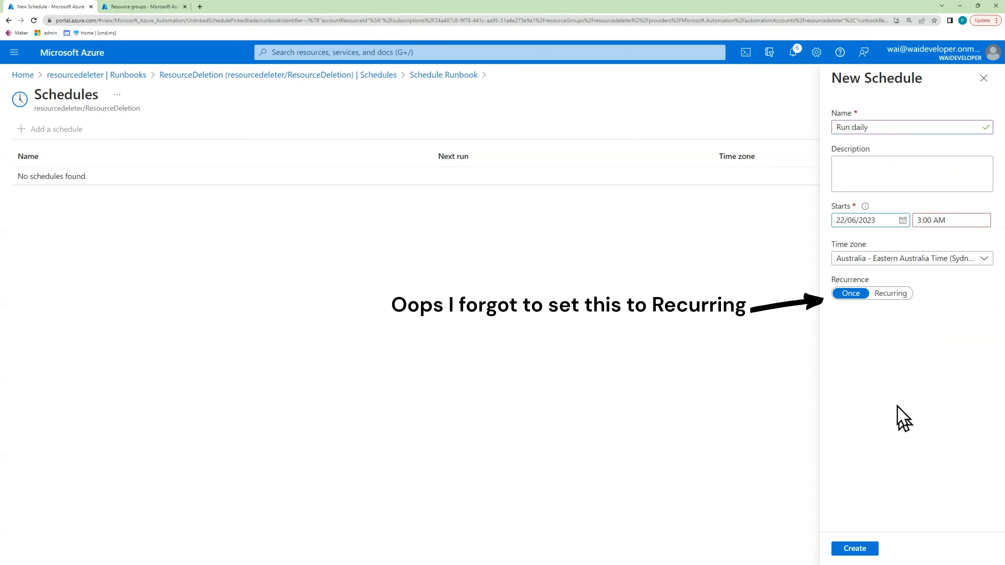
left_click(855, 549)
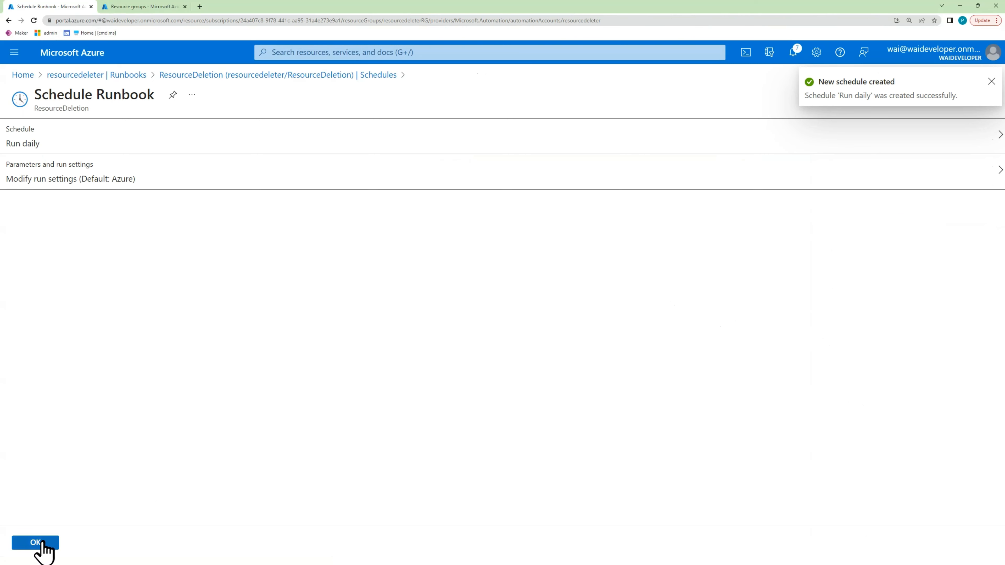
Link the Run daily schedule to the runbook with default run settings, and return to the resource groups list.
left_click(35, 543)
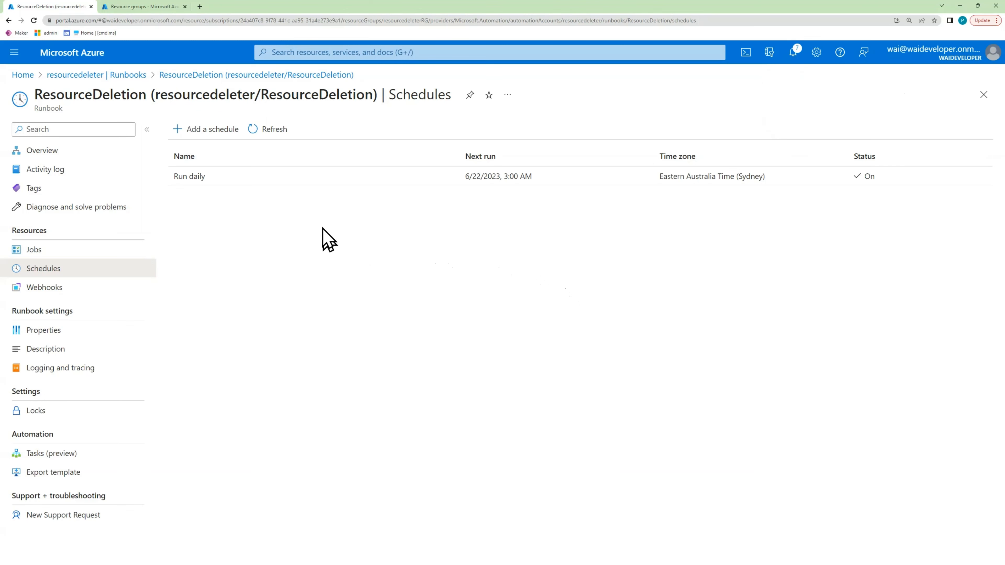
left_click(144, 7)
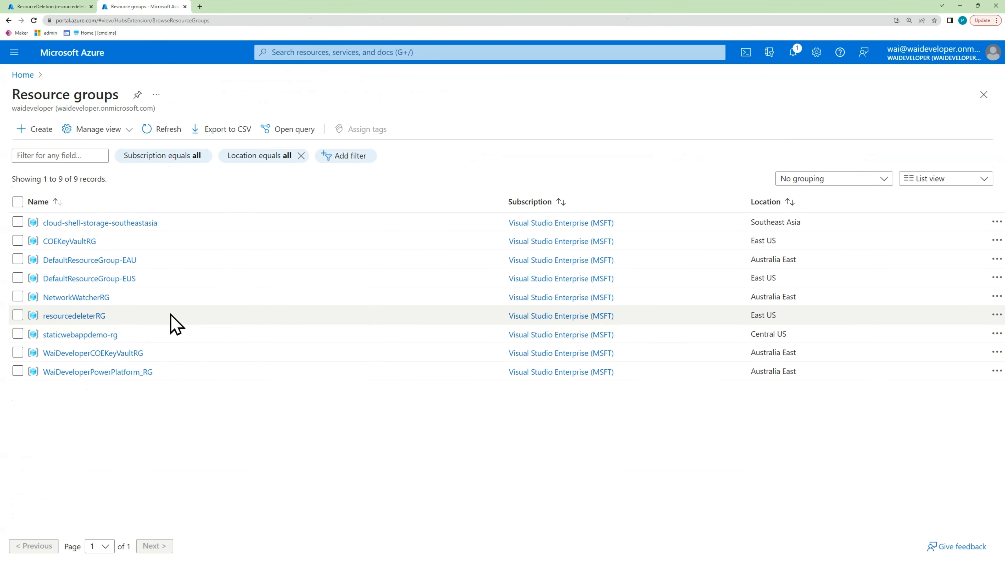